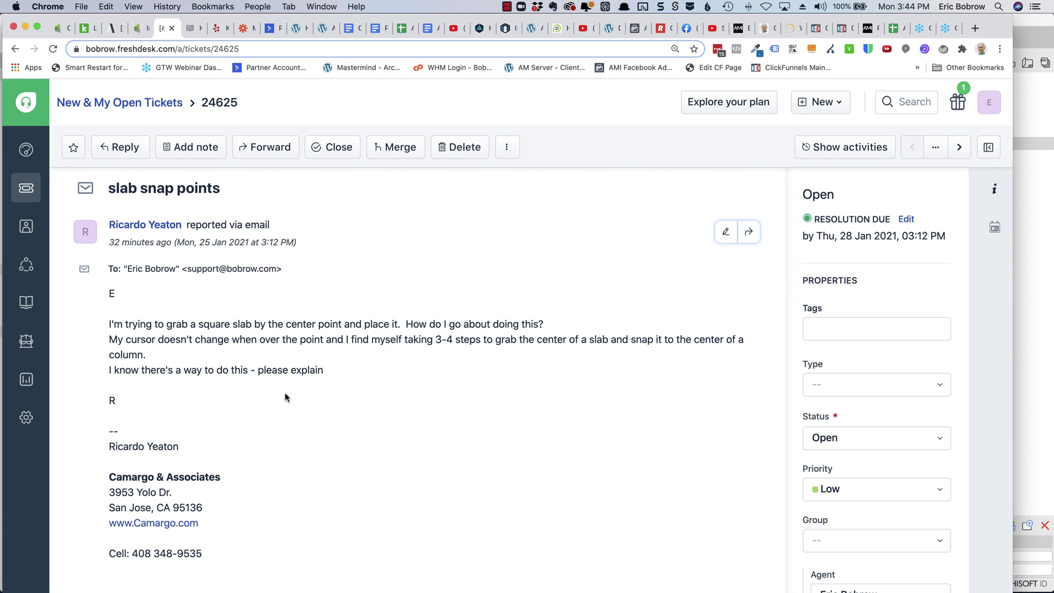
After reading the 'slab snap points' ticket, bring up the macOS app switcher
{"action": "key", "text": "super+Tab"}
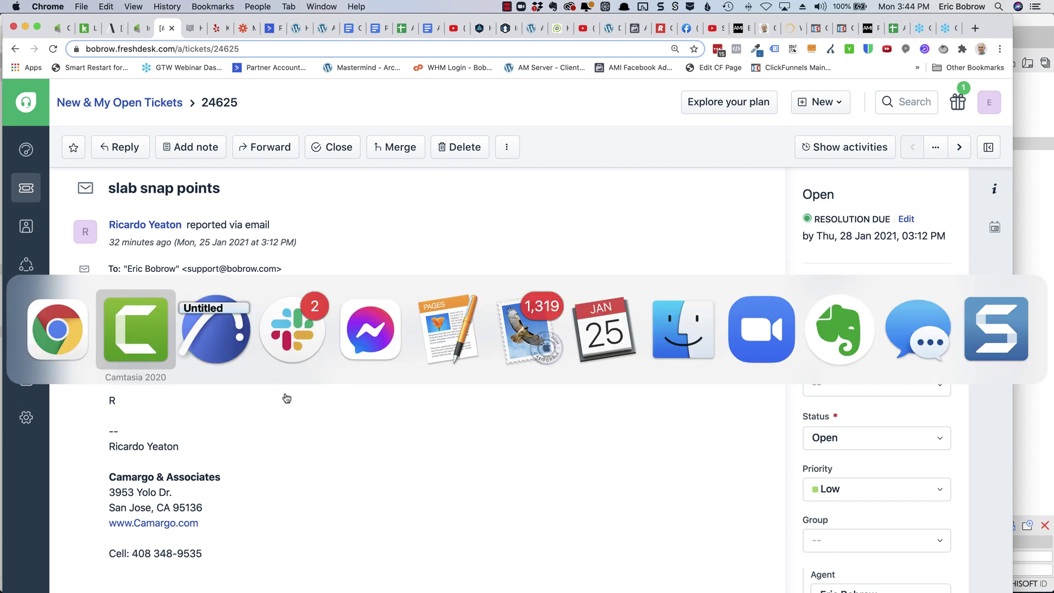
Switch to ARCHICAD's First Floor plan, then select and deselect the left square slab
{"action": "key", "text": "super+Tab"}
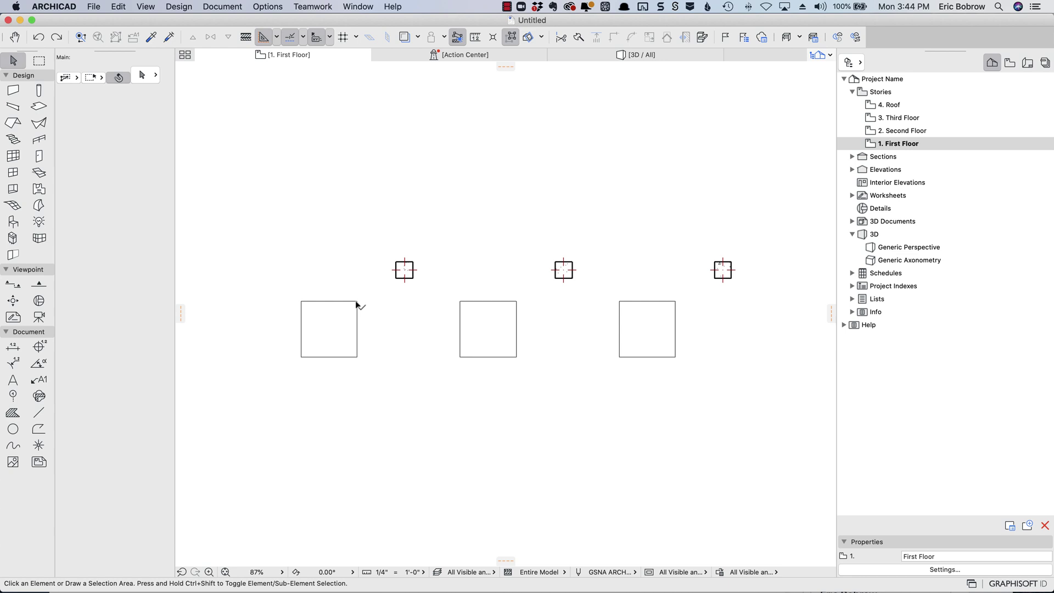
{"action": "left_click", "coordinate": [357, 304]}
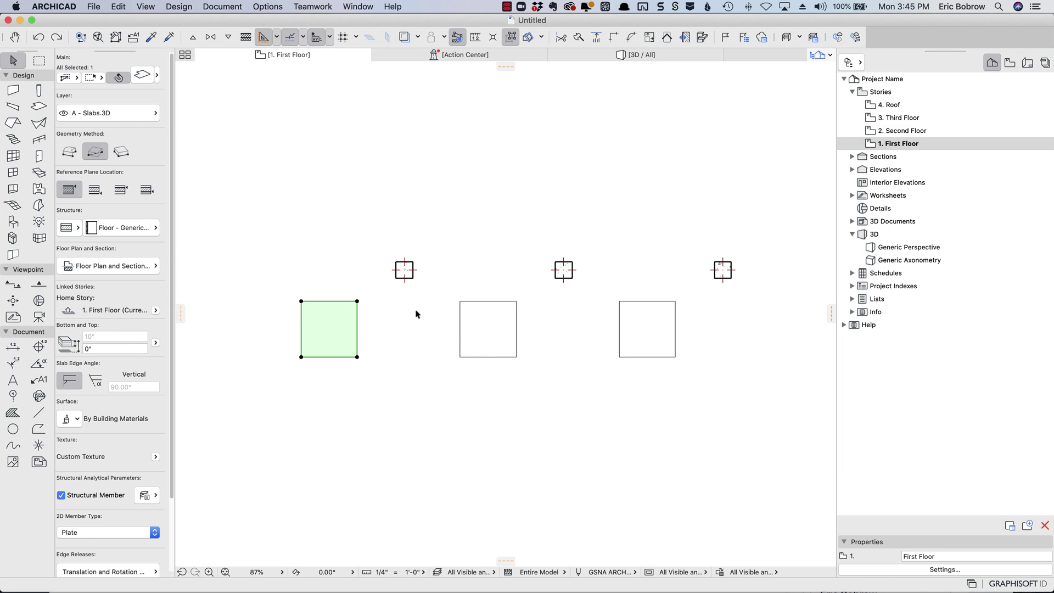
{"action": "left_click", "coordinate": [319, 243]}
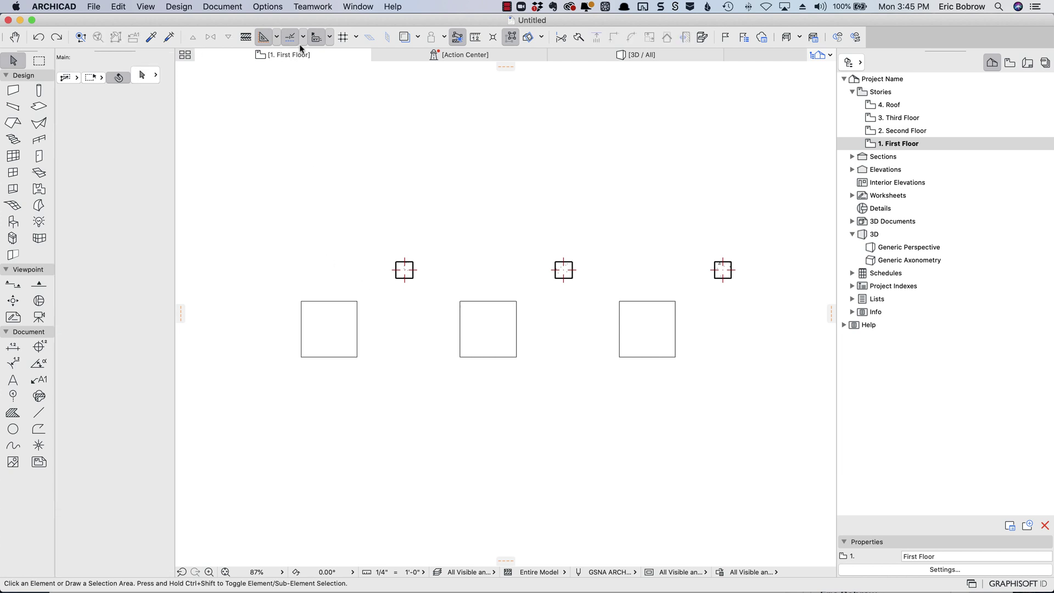
Draw two diagonal guide line segments corner to corner across the left slab
{"action": "left_click", "coordinate": [276, 37]}
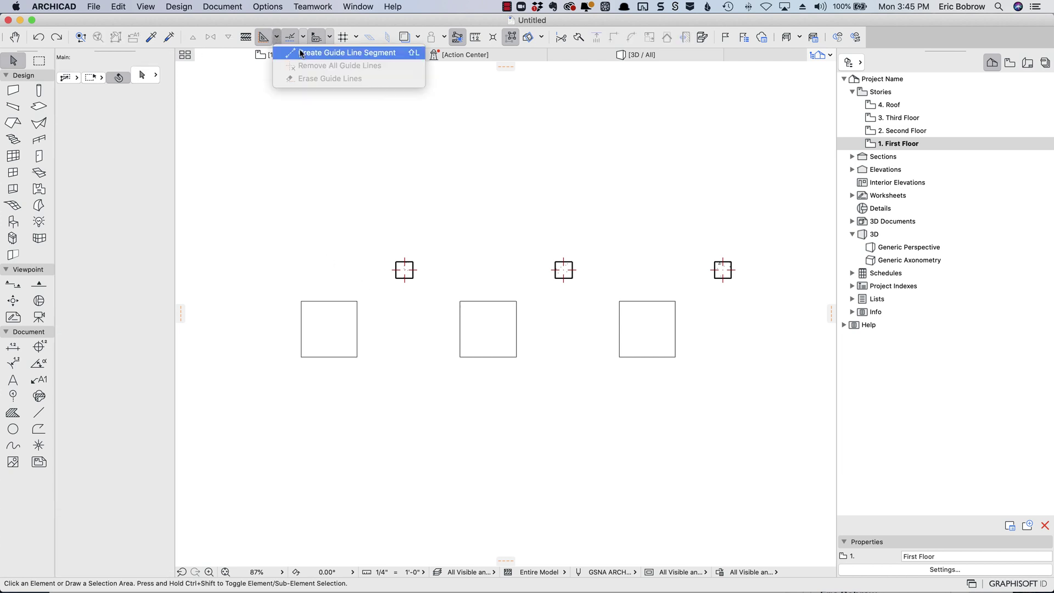
{"action": "left_click", "coordinate": [321, 55]}
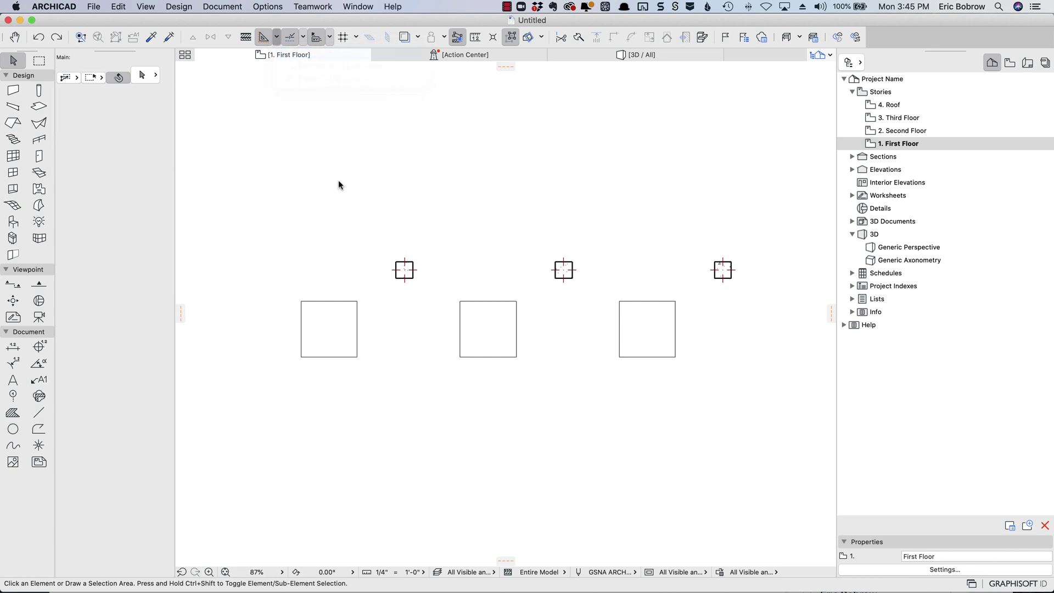
{"action": "left_click", "coordinate": [301, 357]}
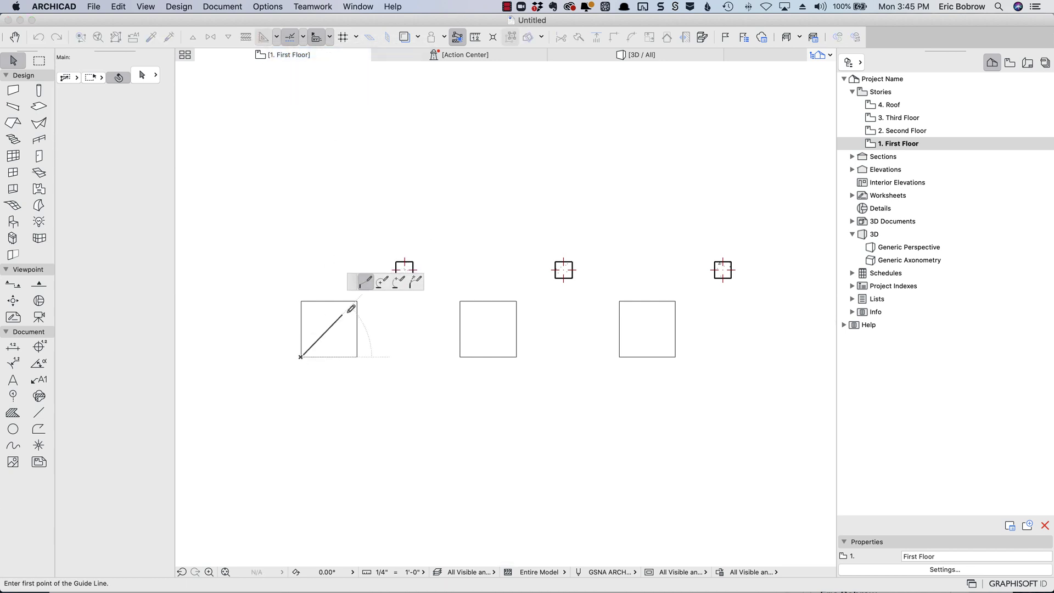
{"action": "left_click", "coordinate": [357, 302]}
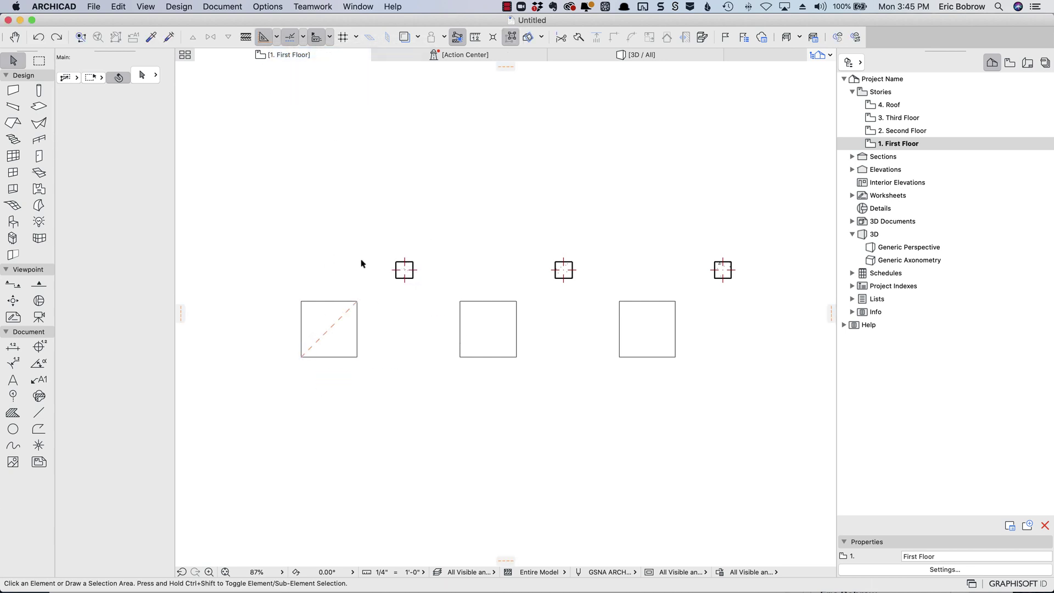
{"action": "key", "text": "shift+g"}
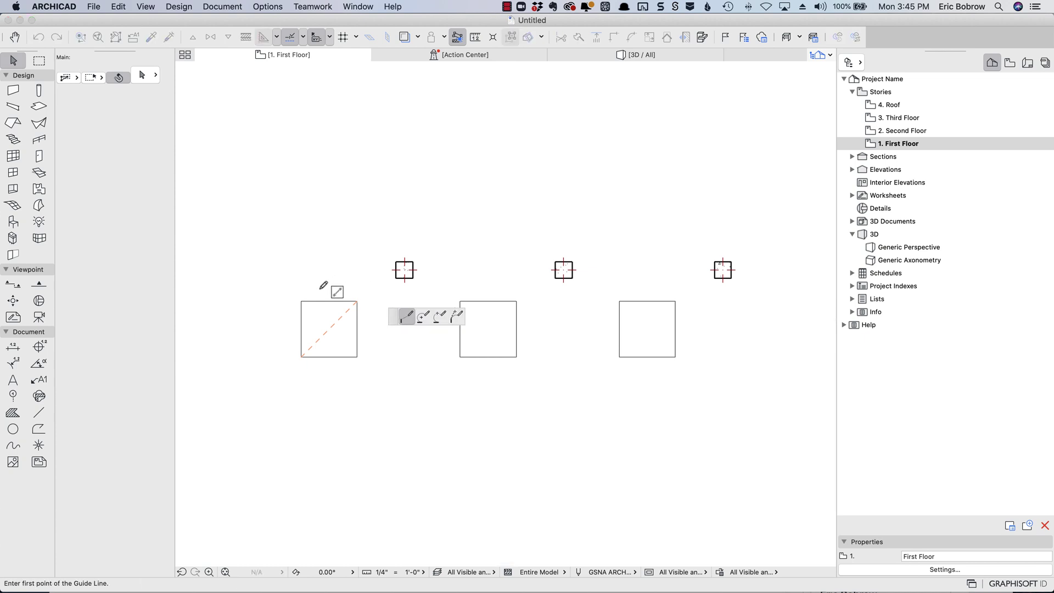
{"action": "left_click", "coordinate": [301, 301]}
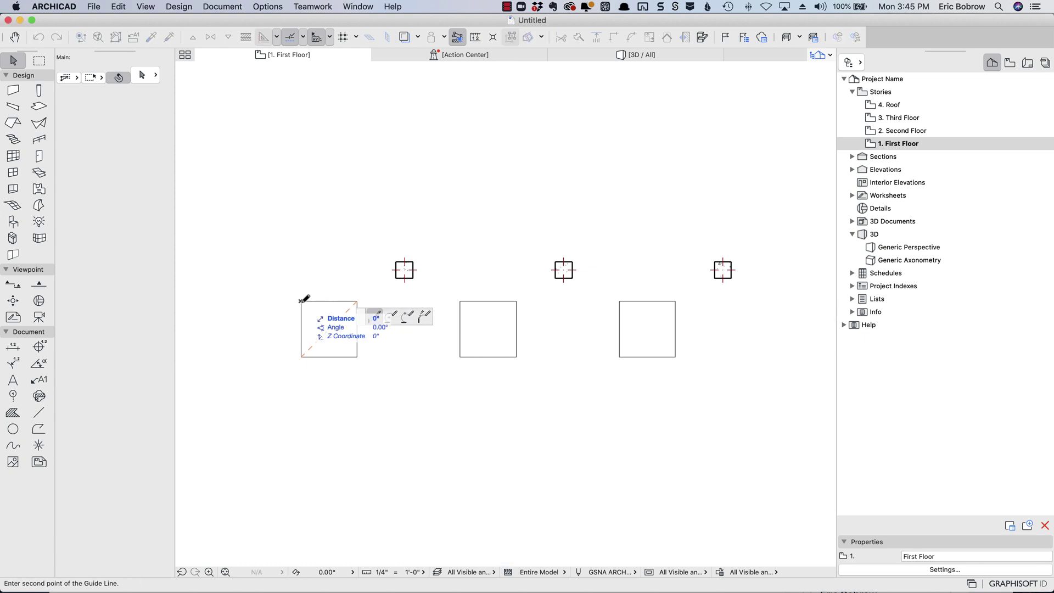
{"action": "left_click", "coordinate": [357, 357]}
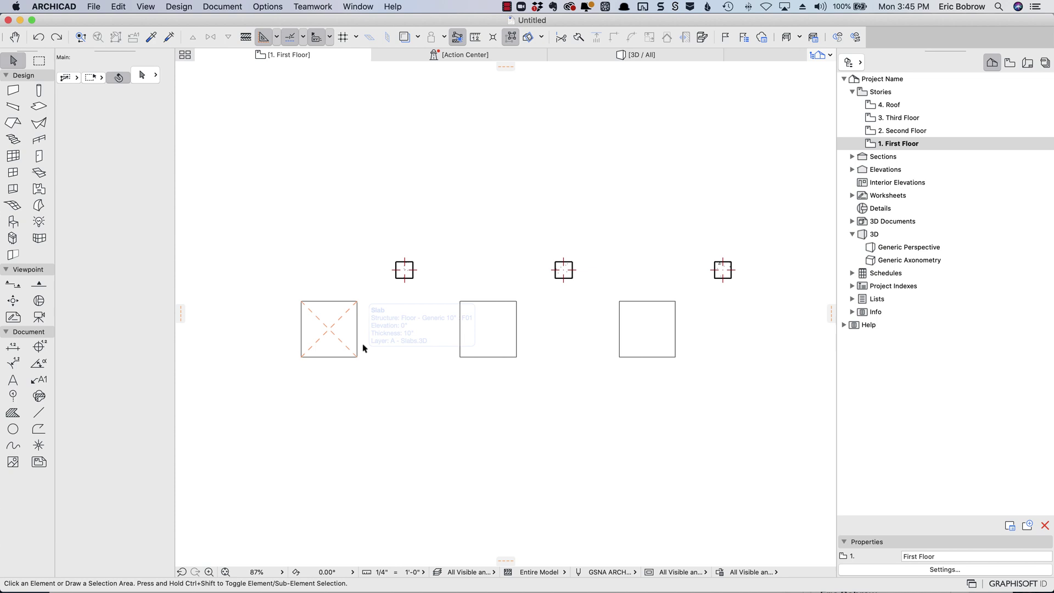
Move the left slab from the guide intersection onto the leftmost column's centre
{"action": "left_click", "coordinate": [360, 346]}
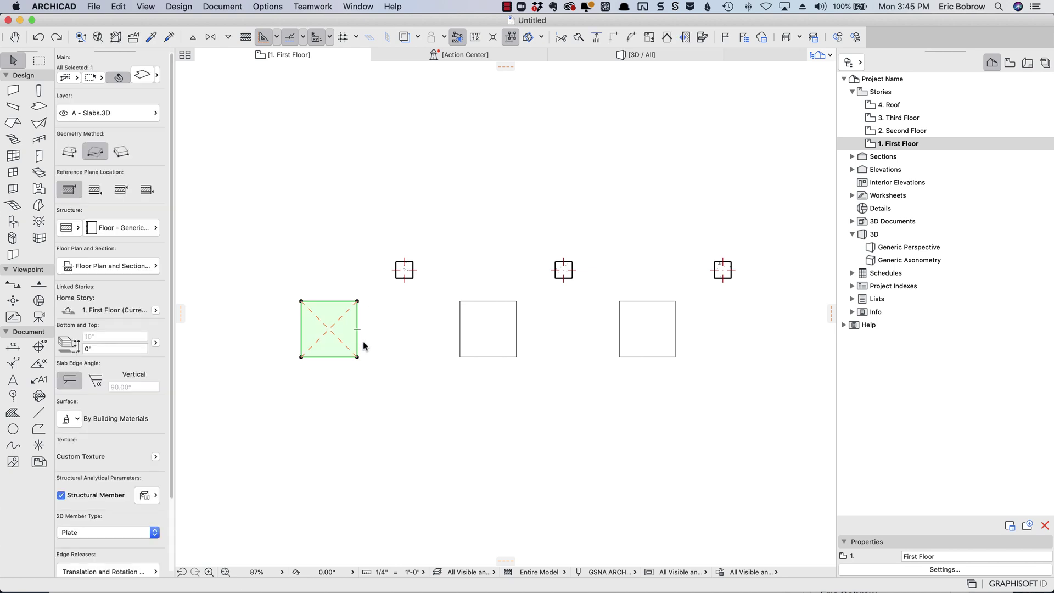
{"action": "key", "text": "ctrl+d"}
{"action": "left_click", "coordinate": [328, 328]}
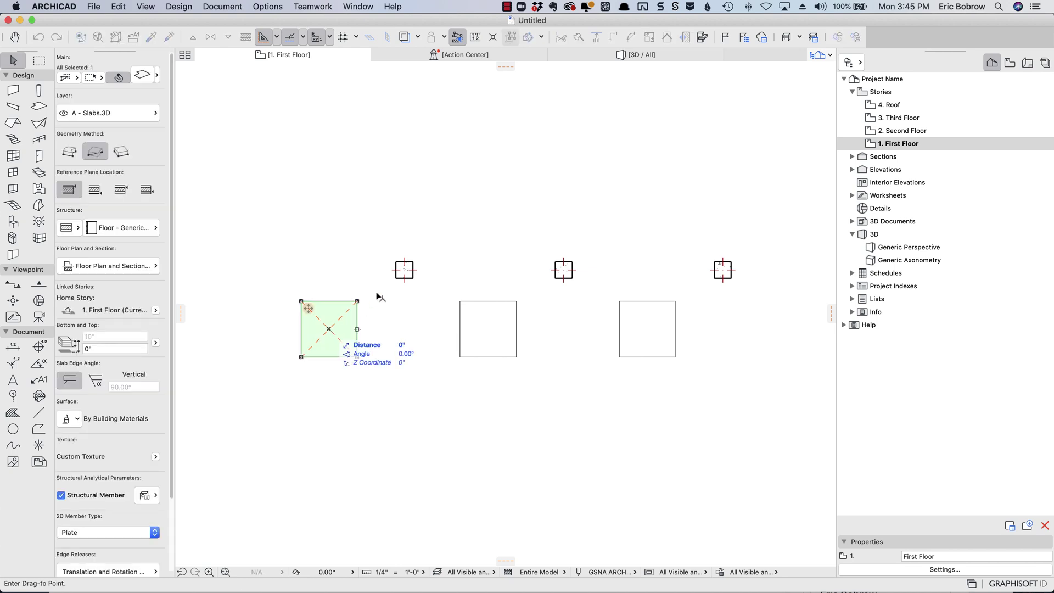
{"action": "left_click", "coordinate": [405, 270]}
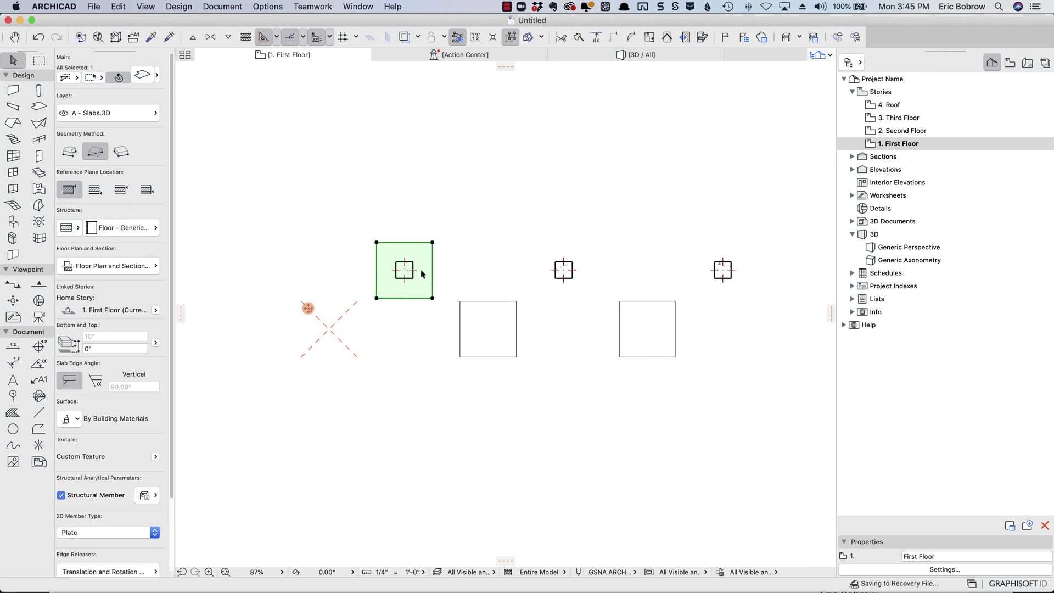
{"action": "left_click", "coordinate": [490, 256]}
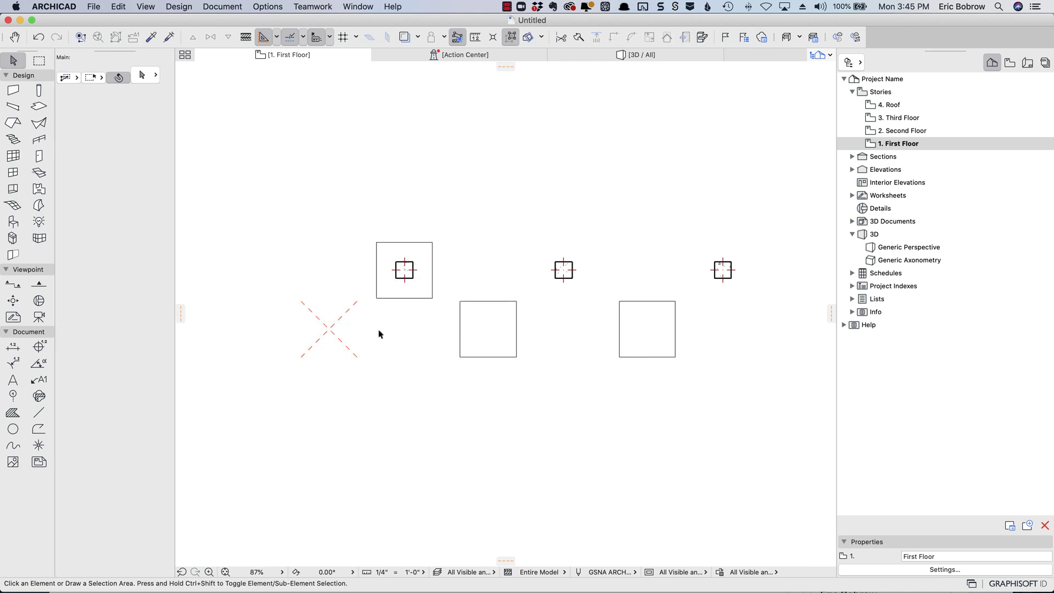
Remove all guide lines from the plan
{"action": "right_click", "coordinate": [321, 267]}
{"action": "left_click", "coordinate": [266, 278]}
{"action": "right_click", "coordinate": [325, 332]}
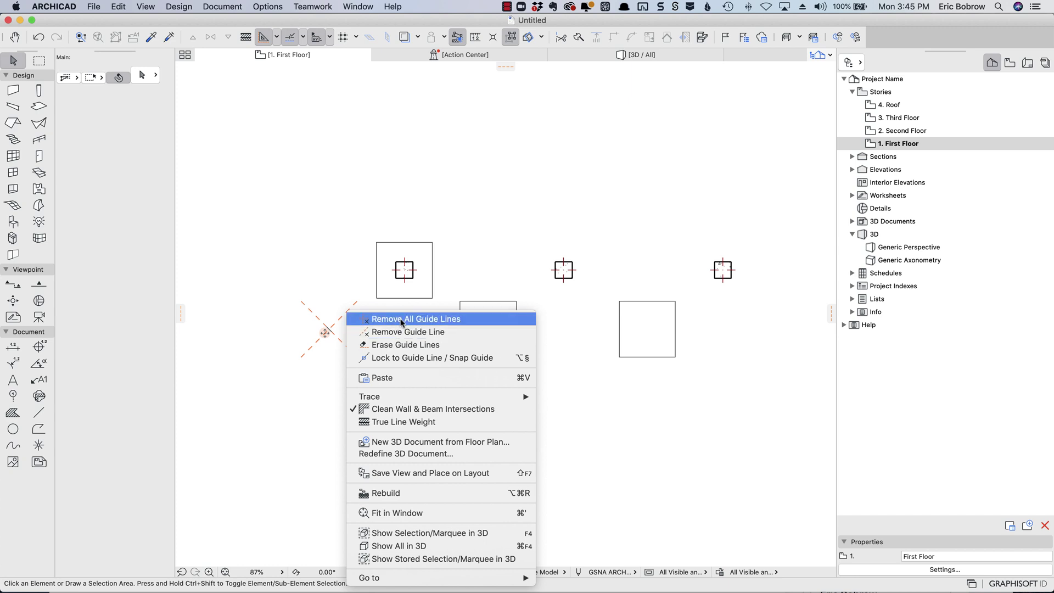
{"action": "left_click", "coordinate": [403, 322]}
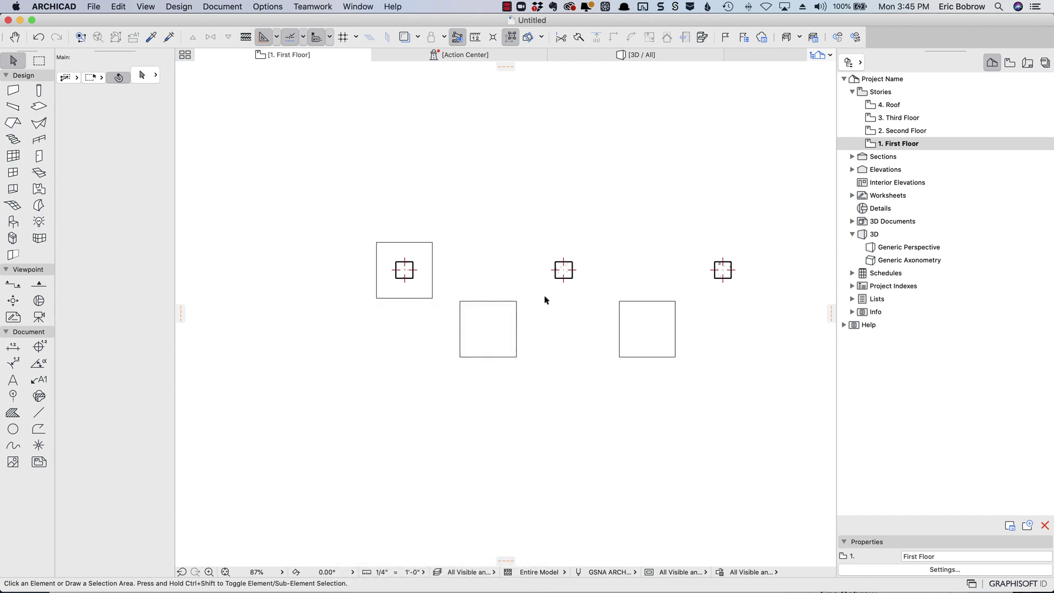
Select the lower-left slab and set guides from its right and top edge midpoints
{"action": "left_click", "coordinate": [517, 306]}
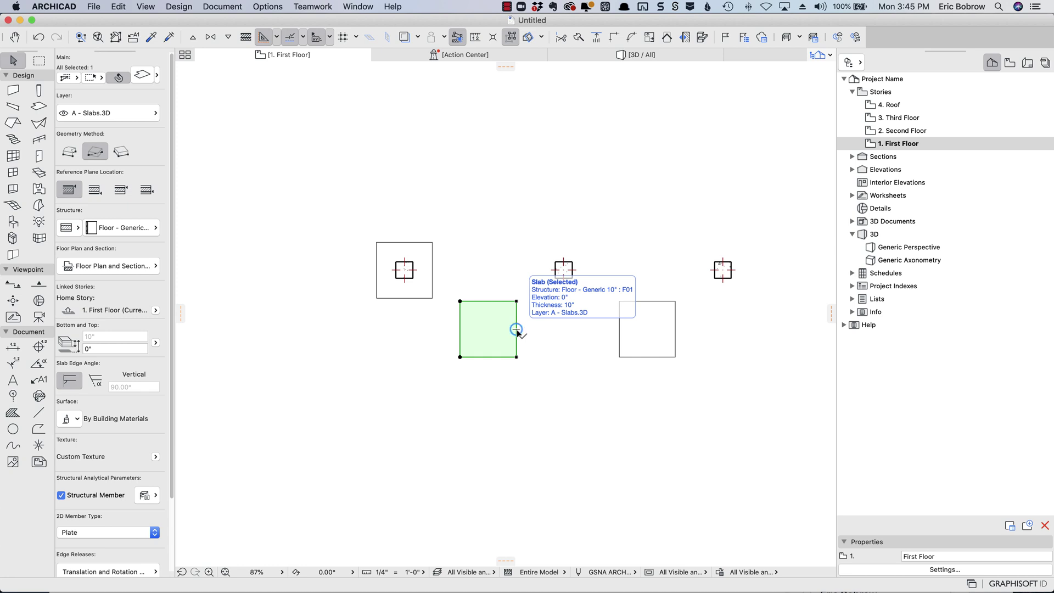
{"action": "left_click", "coordinate": [517, 332]}
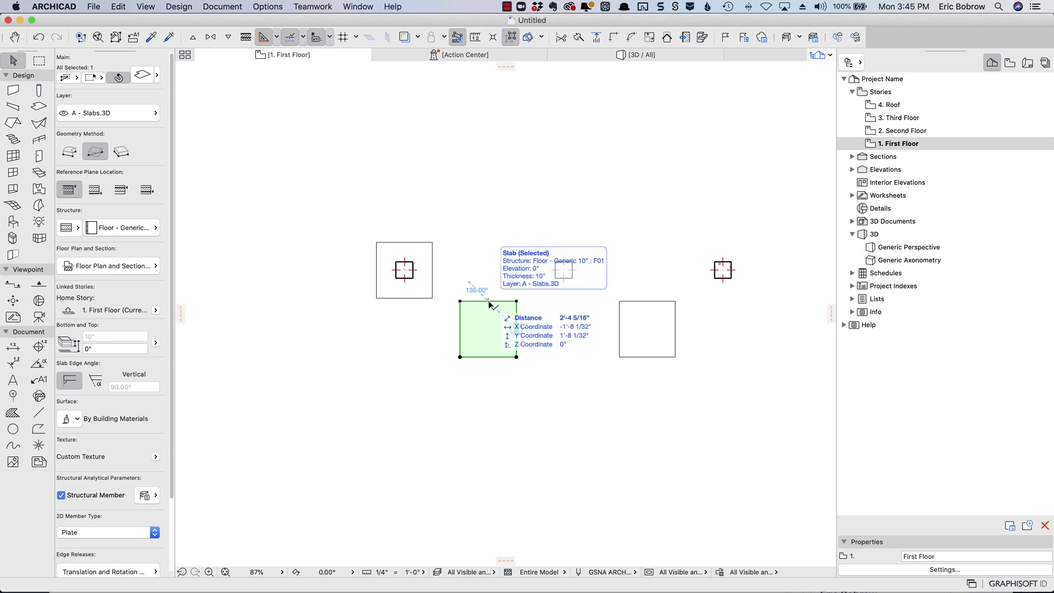
{"action": "left_click", "coordinate": [489, 302]}
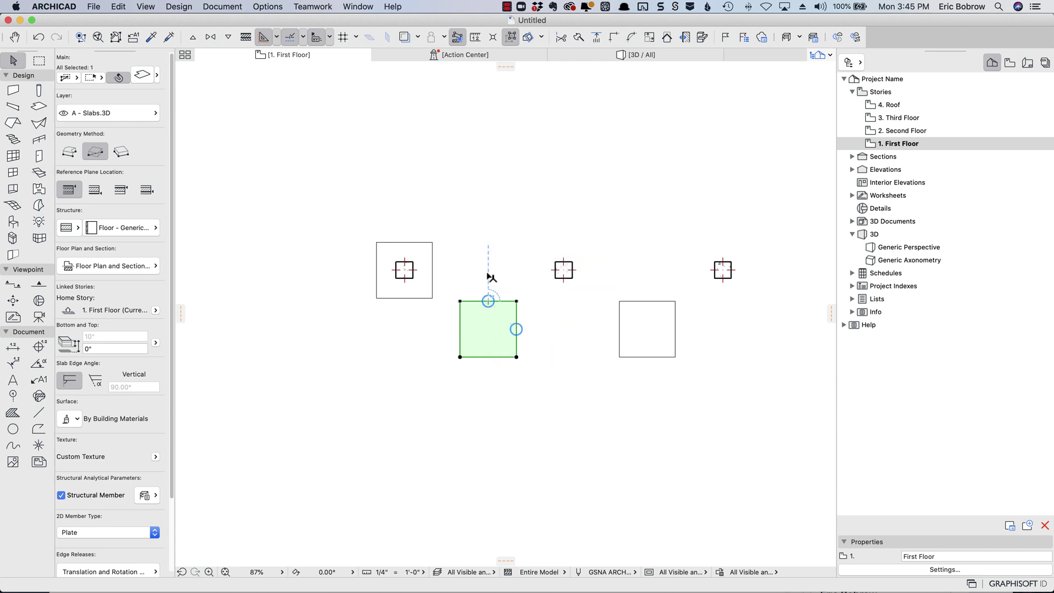
{"action": "left_click", "coordinate": [489, 313]}
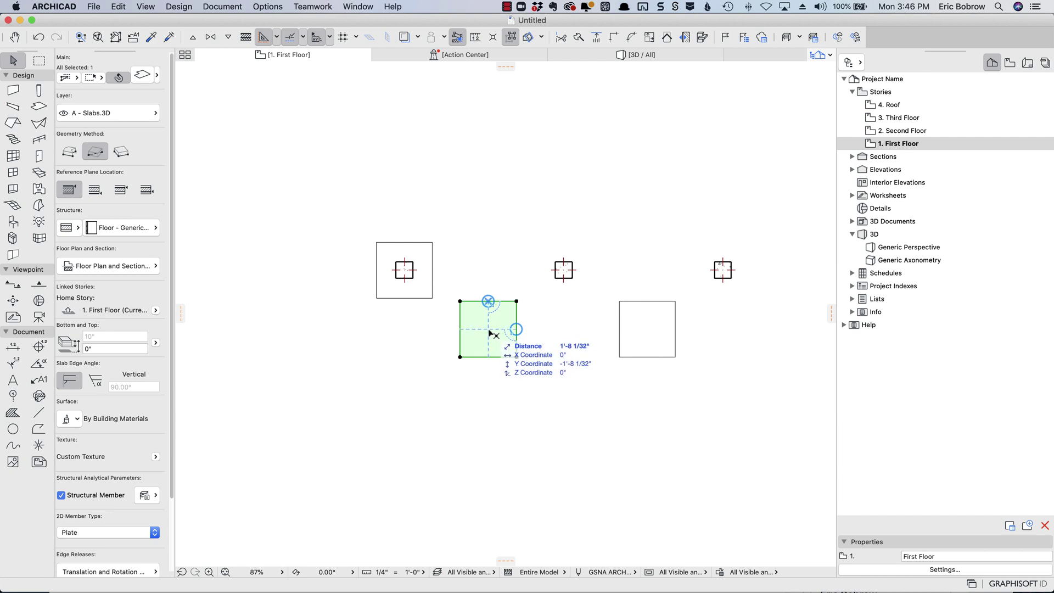
Move the slab by its centre onto the middle column's centre, then deselect it
{"action": "key", "text": "super+d"}
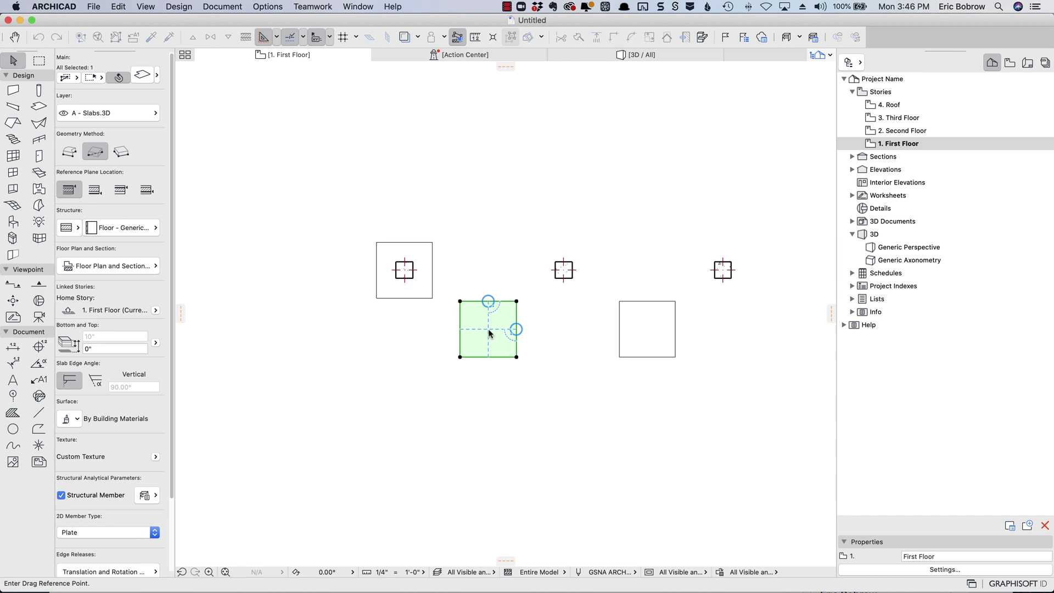
{"action": "left_click", "coordinate": [489, 329]}
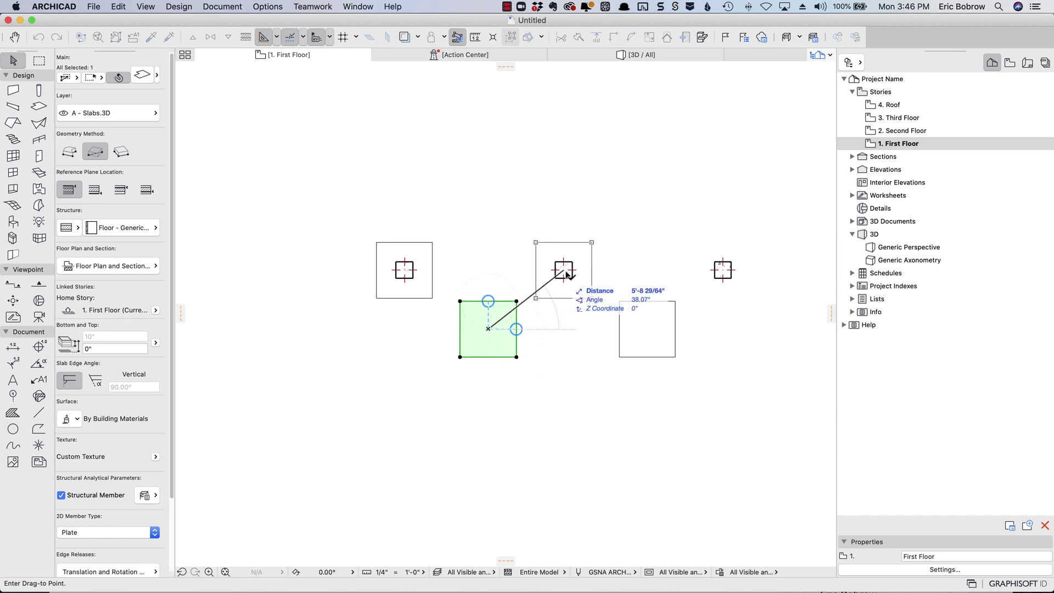
{"action": "left_click", "coordinate": [566, 273]}
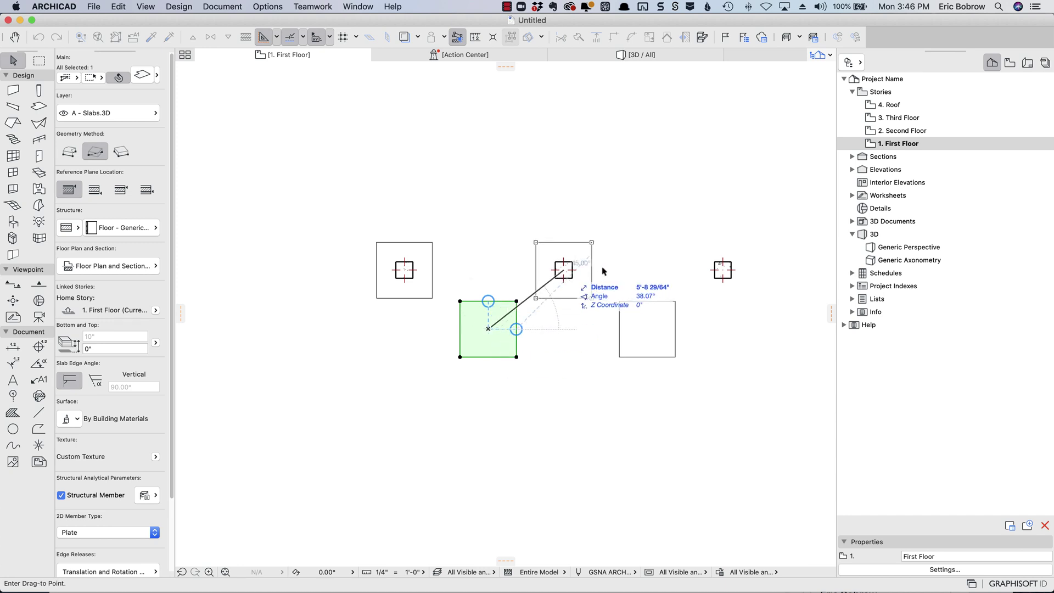
{"action": "left_click", "coordinate": [632, 257]}
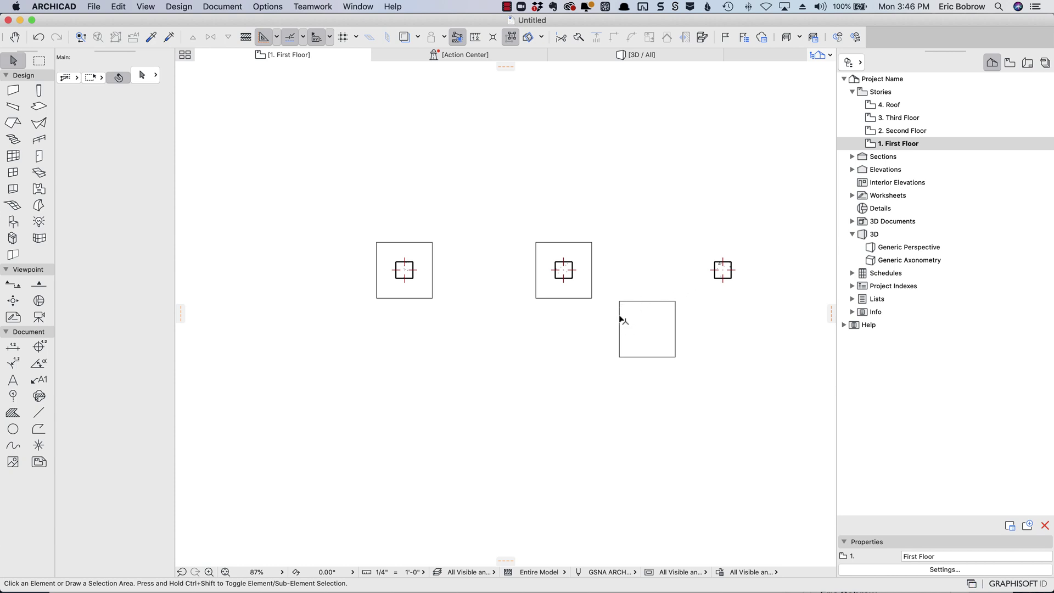
Drag the lower-right slab onto the right column and shift it left to centre it
{"action": "left_click_drag", "start_coordinate": [620, 332], "coordinate": [725, 274]}
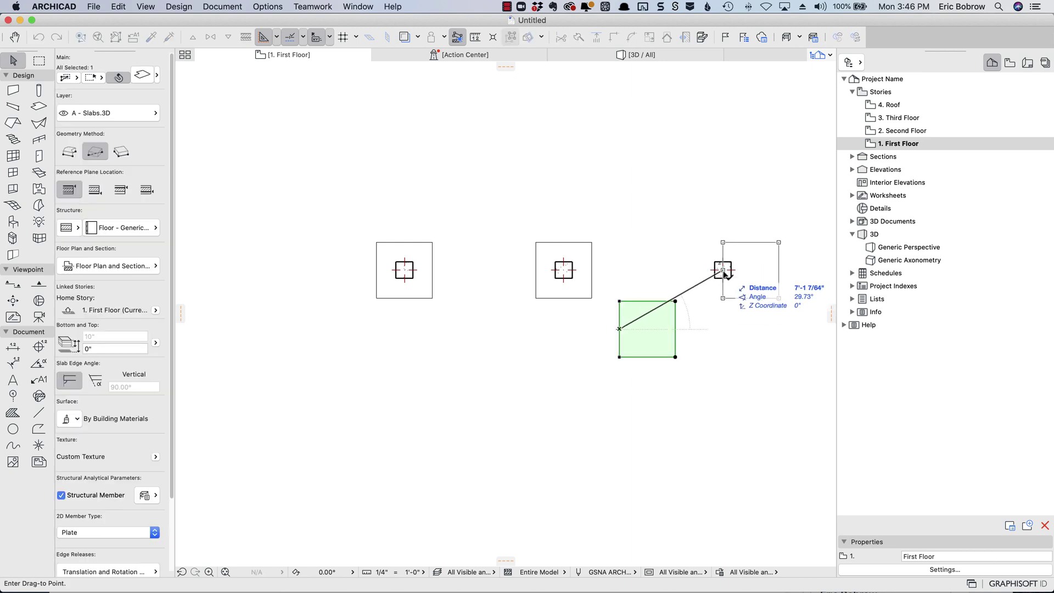
{"action": "left_click_drag", "start_coordinate": [723, 274], "coordinate": [723, 271]}
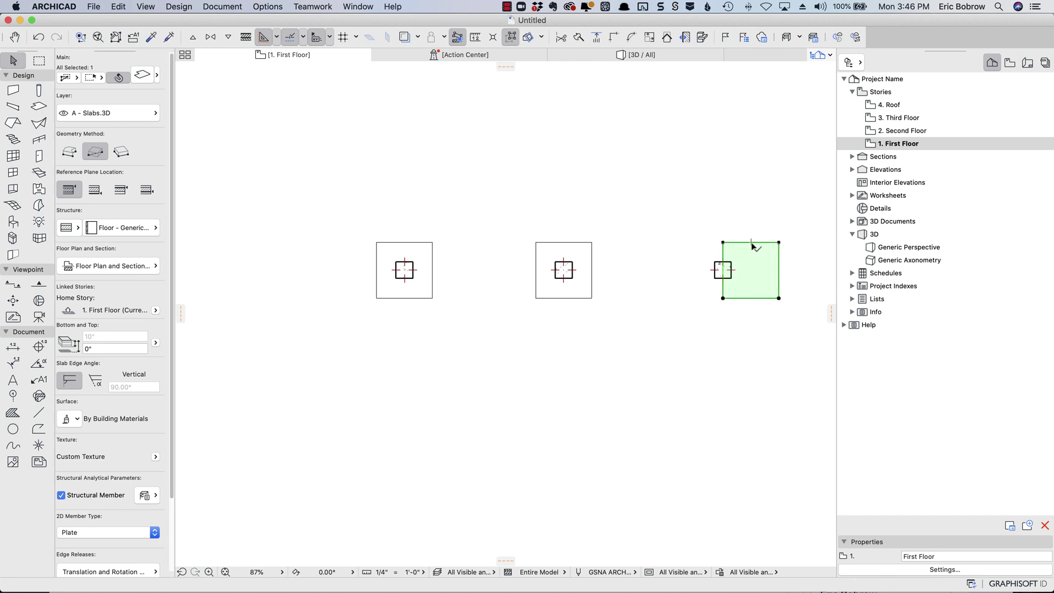
{"action": "left_click", "coordinate": [751, 245]}
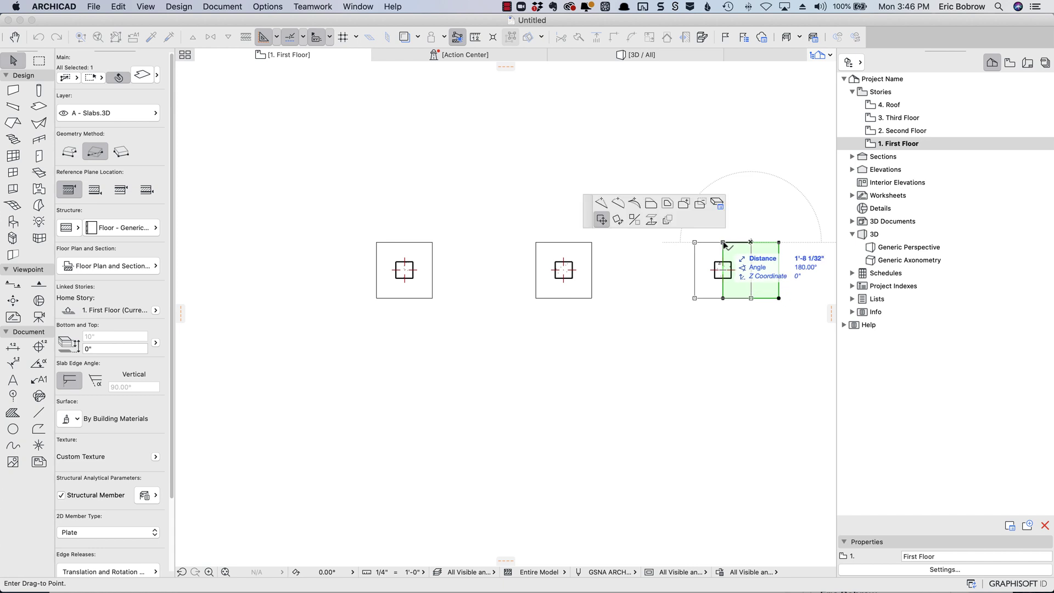
{"action": "left_click", "coordinate": [723, 244]}
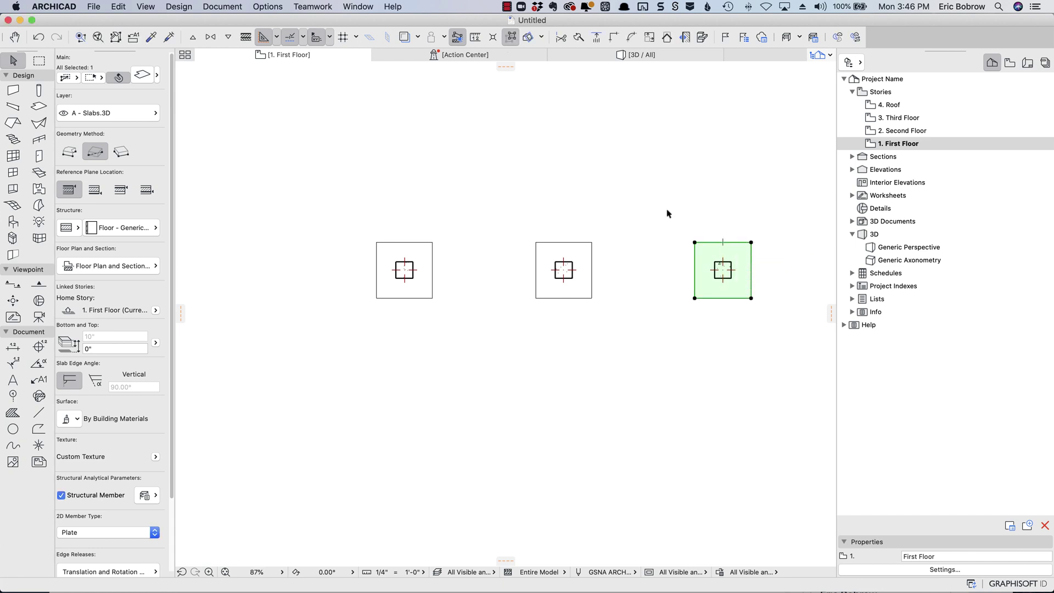
Try the slab's edge offset and move options, then cancel and deselect the slab
{"action": "left_click", "coordinate": [723, 243]}
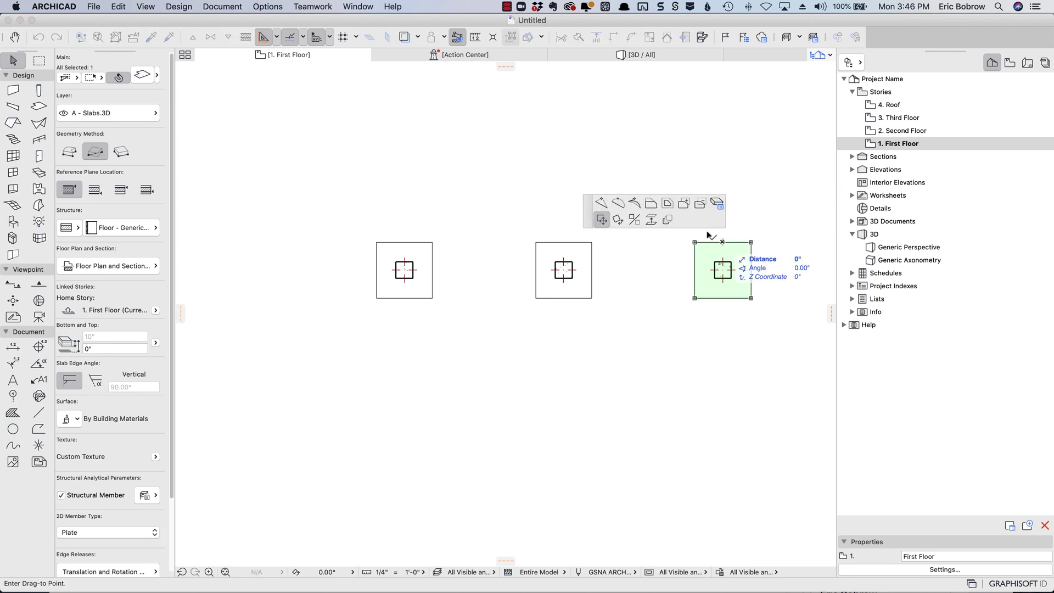
{"action": "left_click", "coordinate": [650, 204]}
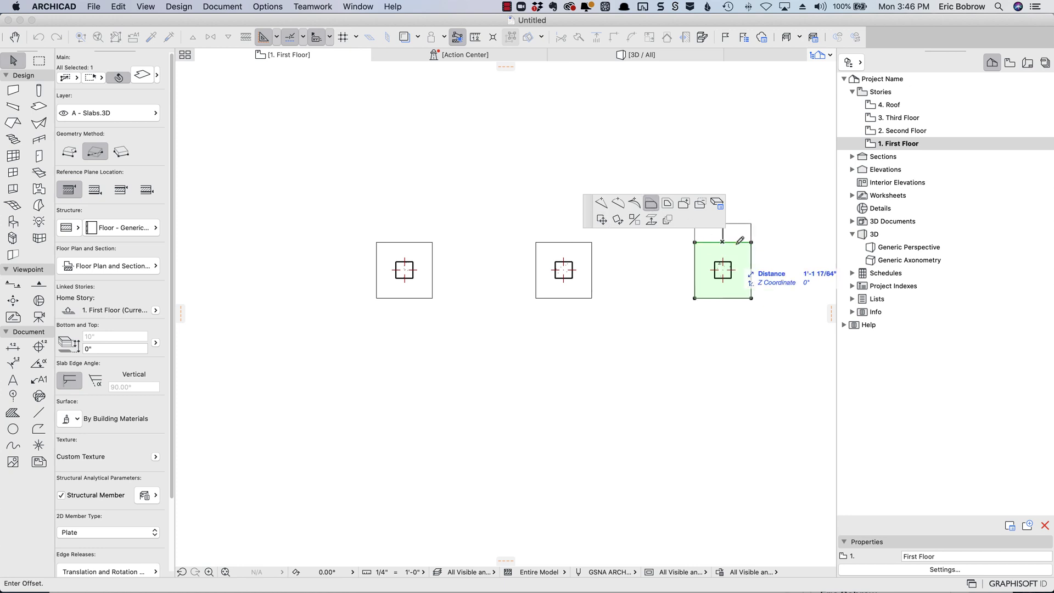
{"action": "left_click", "coordinate": [602, 219]}
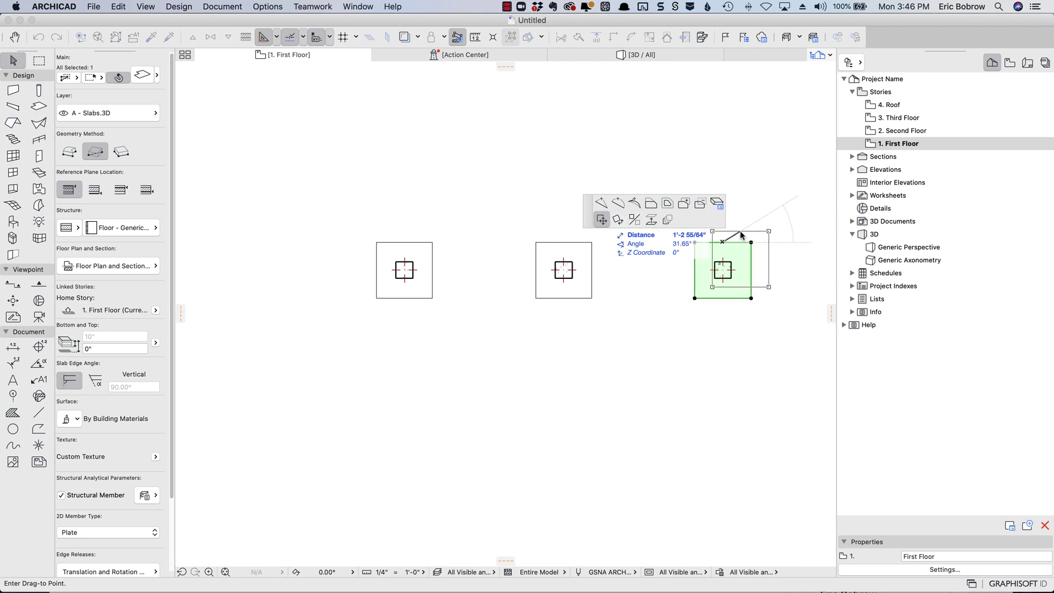
{"action": "key", "text": "Escape"}
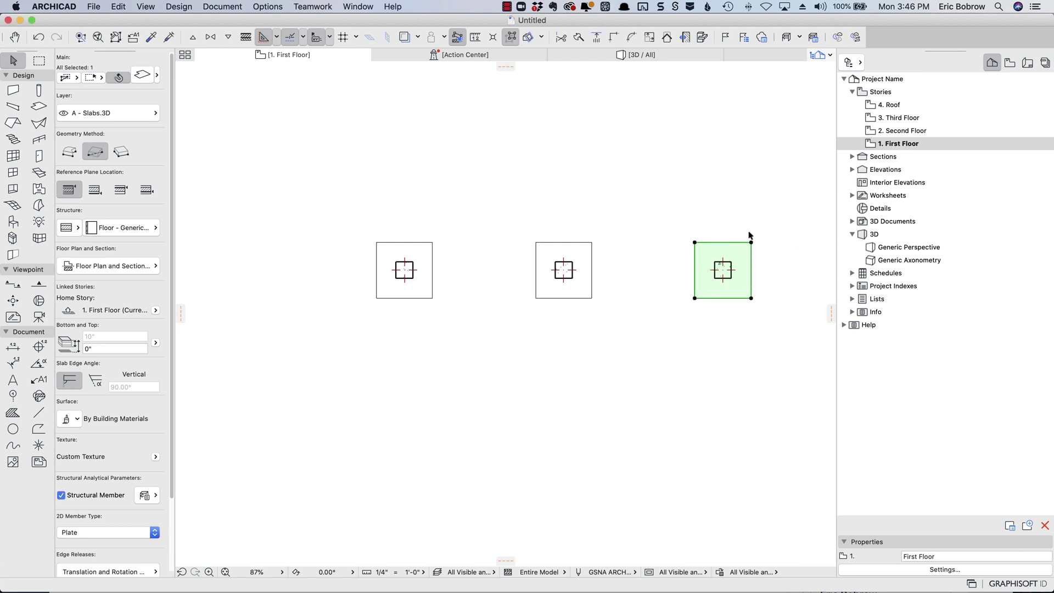
{"action": "key", "text": "Escape"}
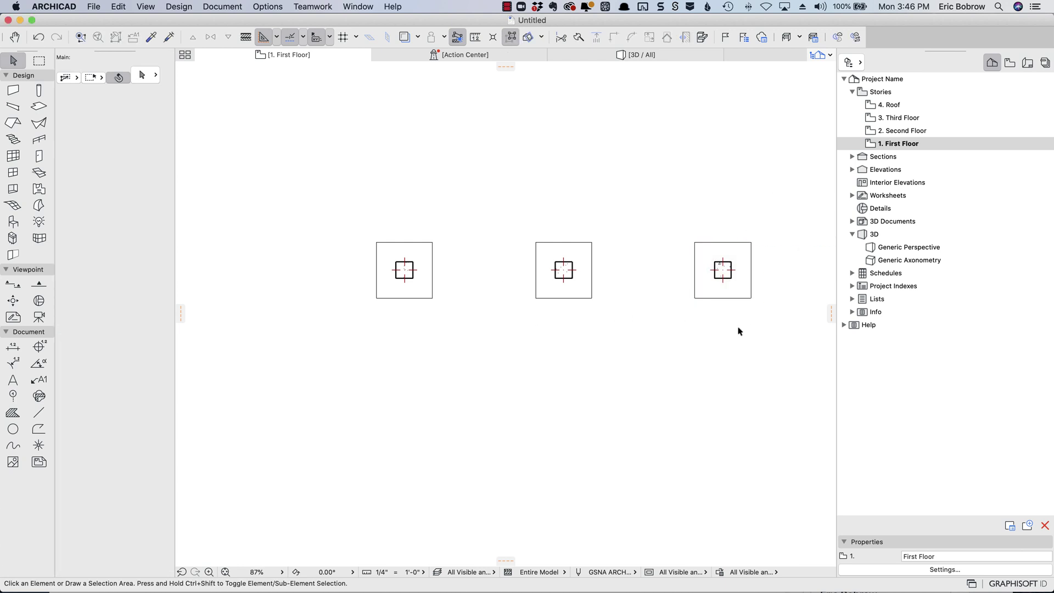